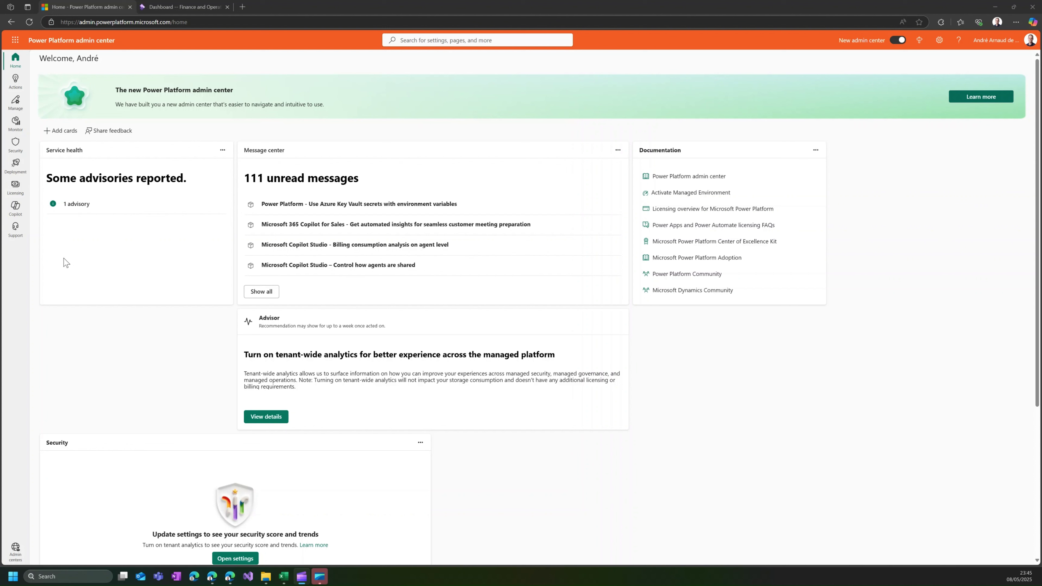
Open the Finance and Operations licensing summary and include Non-production/Sandbox environments in the user license level overview.
left_click(15, 192)
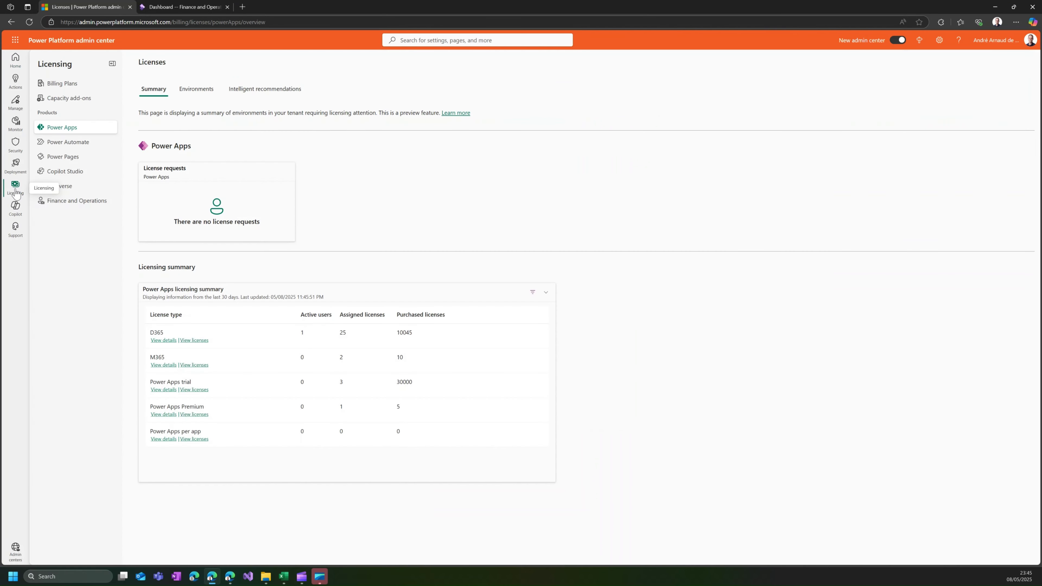
left_click(68, 205)
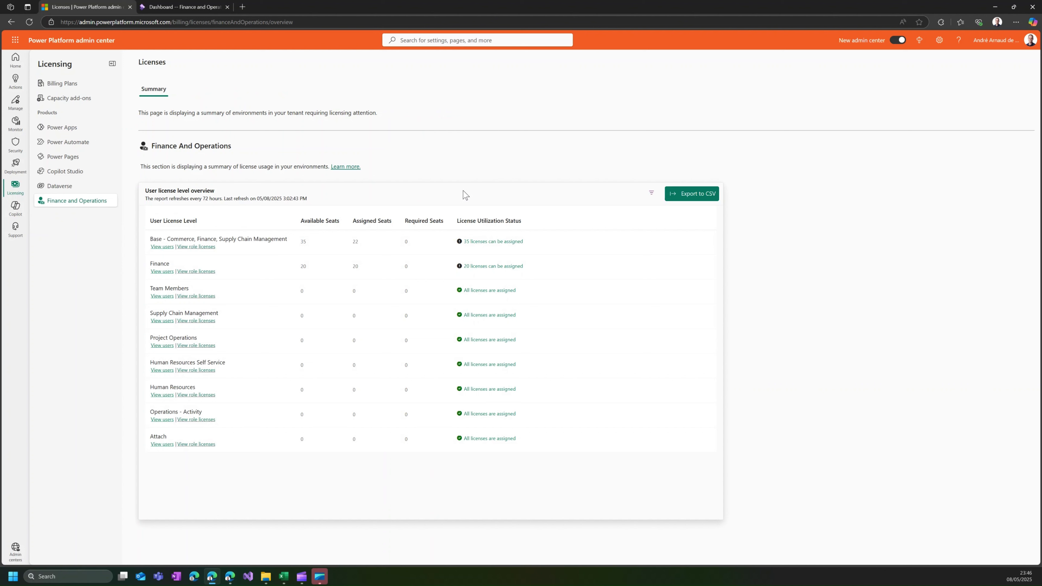
left_click(651, 196)
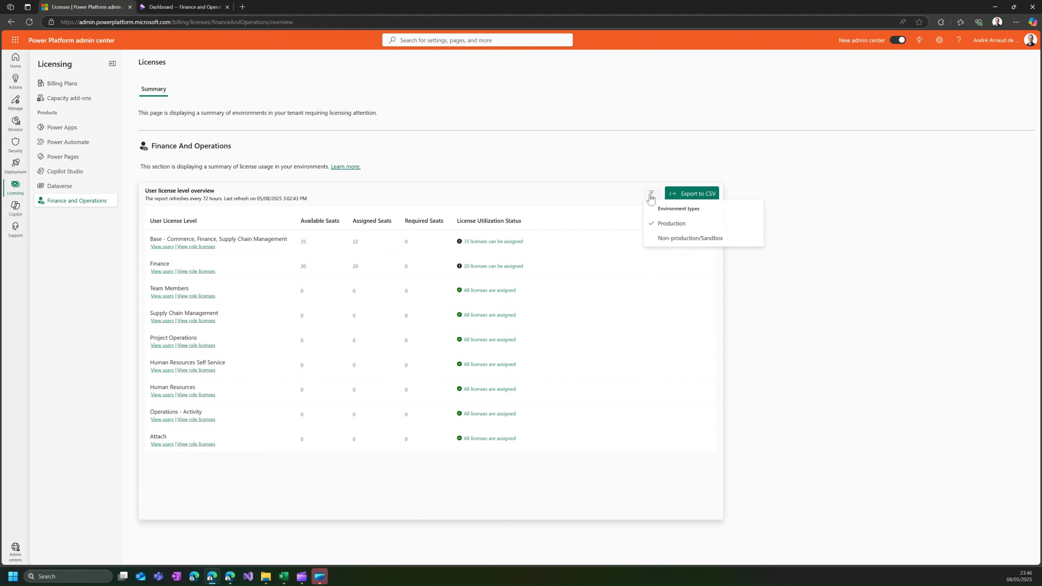
left_click(653, 243)
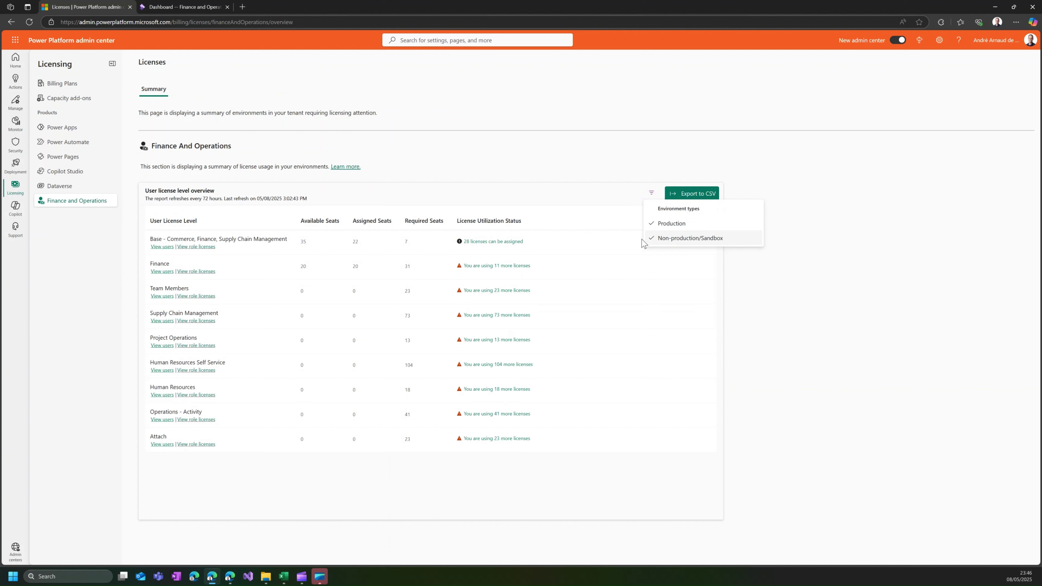
left_click(599, 199)
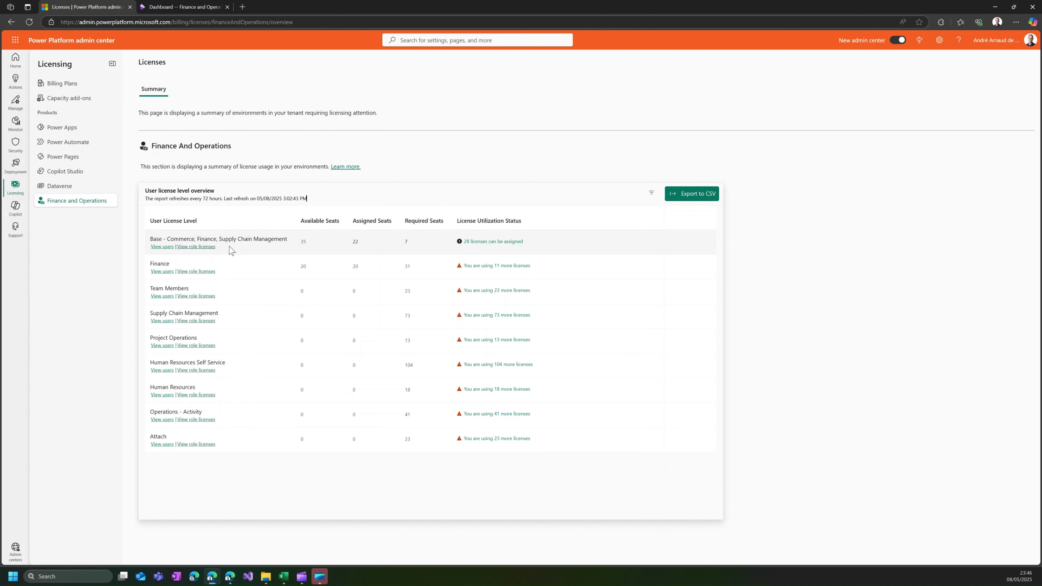
View the users behind the Base - Commerce, Finance, Supply Chain Management license level and return to the summary.
left_click(159, 247)
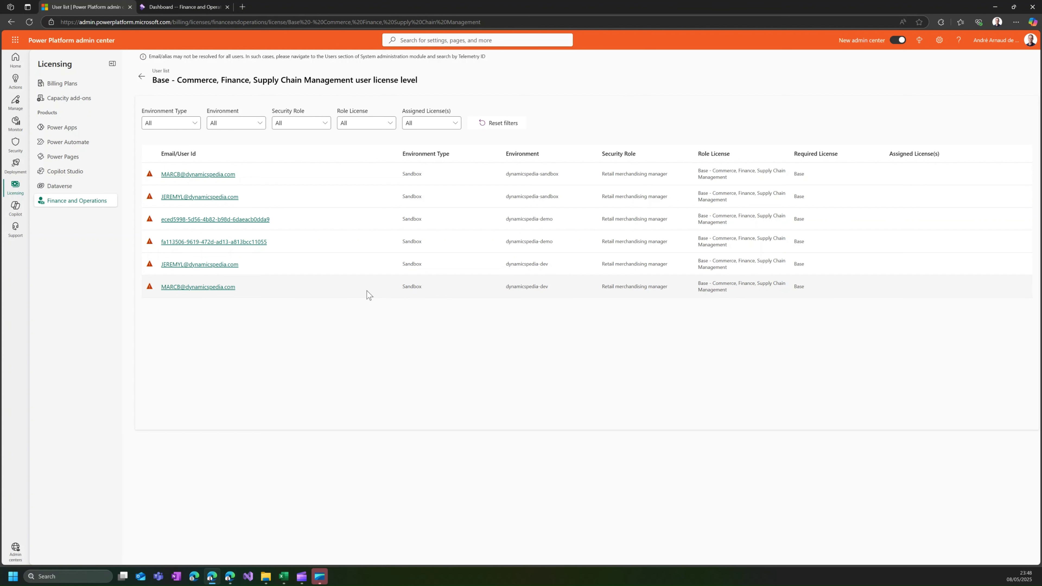
left_click(142, 77)
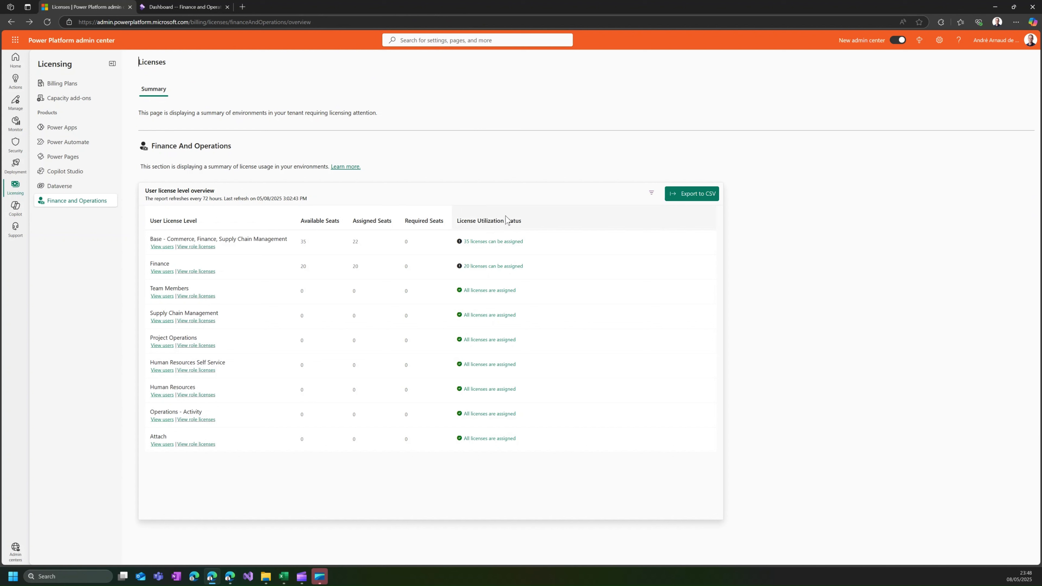
Export the Finance and Operations licensing report to CSV and open the downloaded file.
left_click(689, 199)
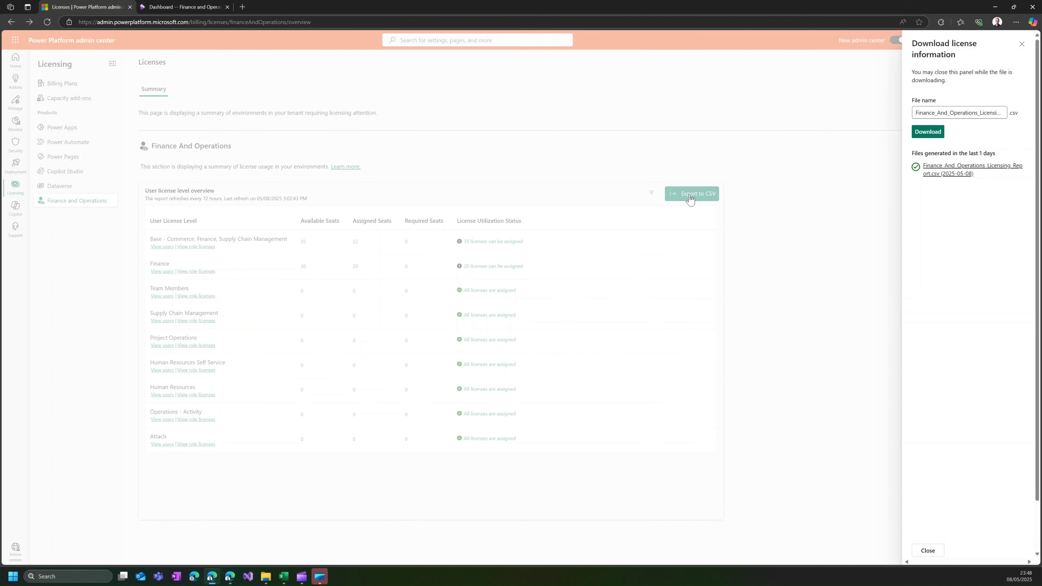
left_click(930, 132)
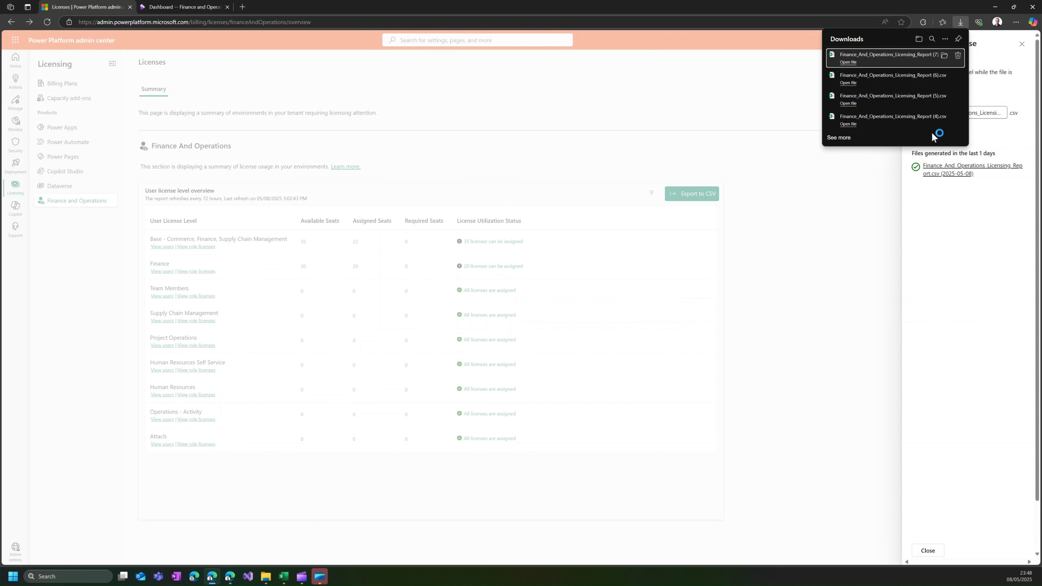
left_click(850, 63)
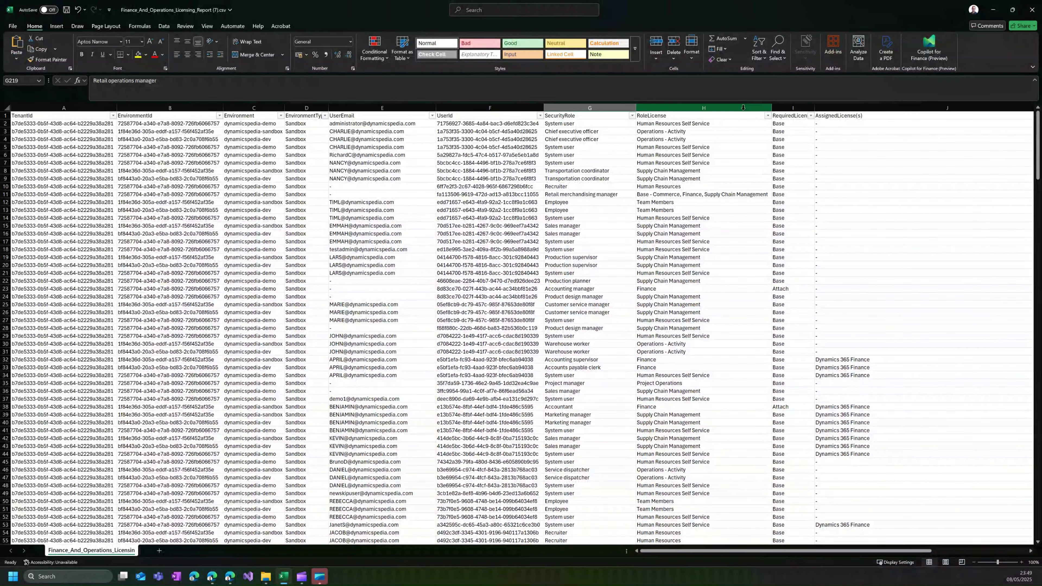
Filter the RoleLicense column to Base - Commerce, Finance, Supply Chain Management and select the user e-mail in the Retail operations manager row.
left_click(768, 116)
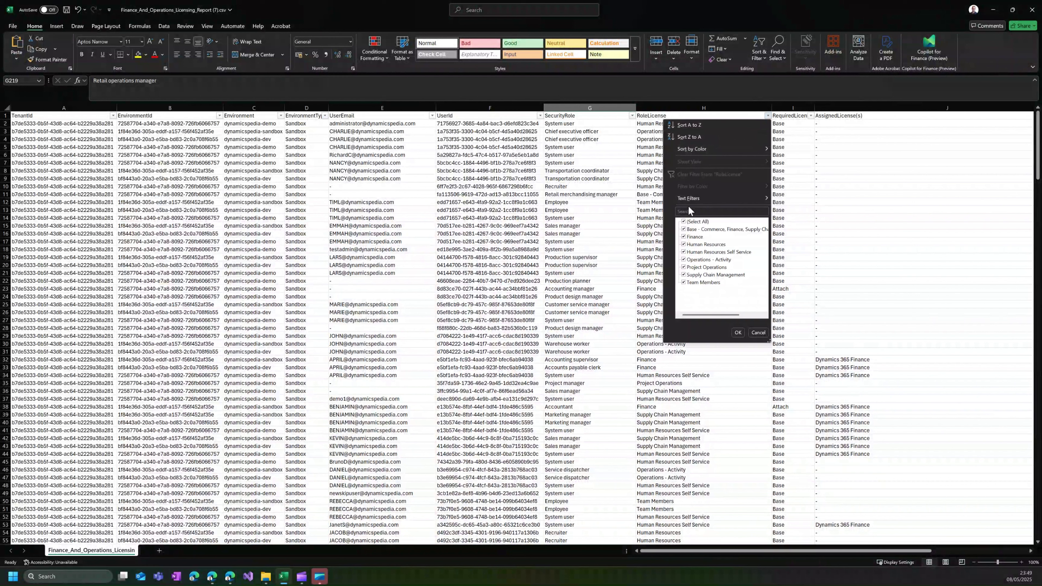
left_click(684, 222)
left_click(683, 229)
left_click(737, 333)
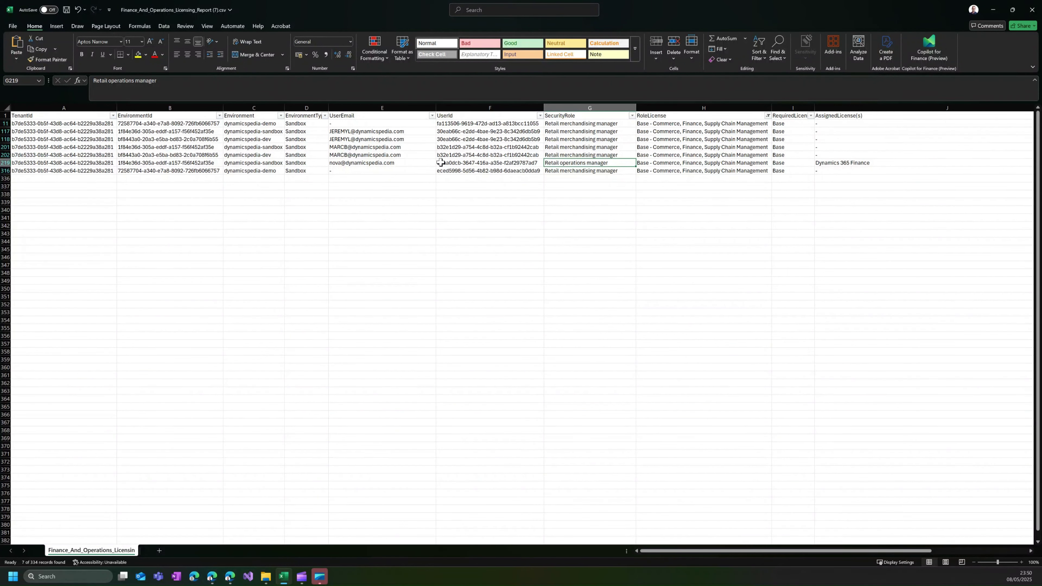
left_click(406, 164)
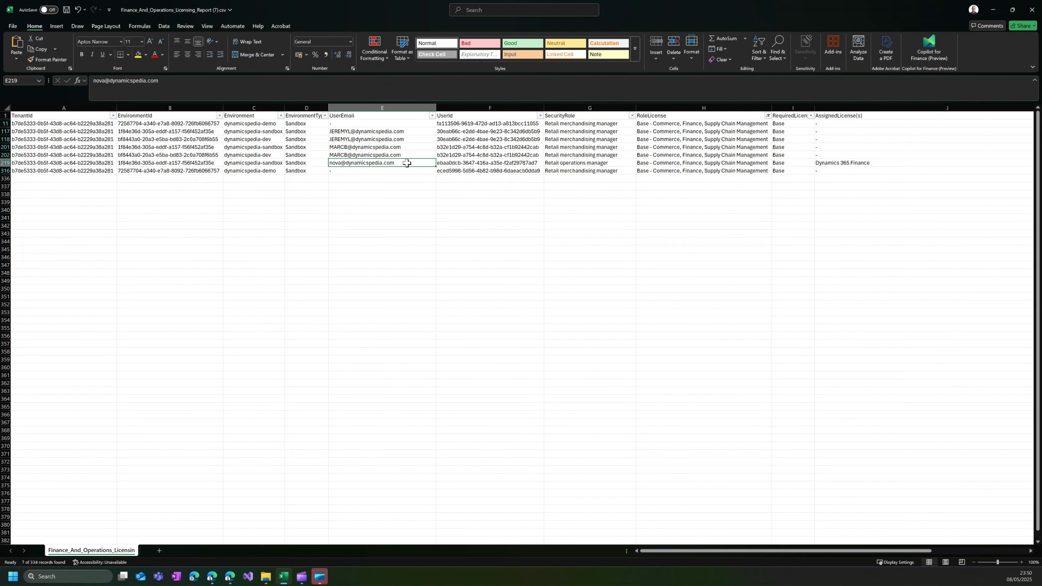
Switch to the Finance and Operations site in the browser and open the Users list under System administration.
left_click(212, 577)
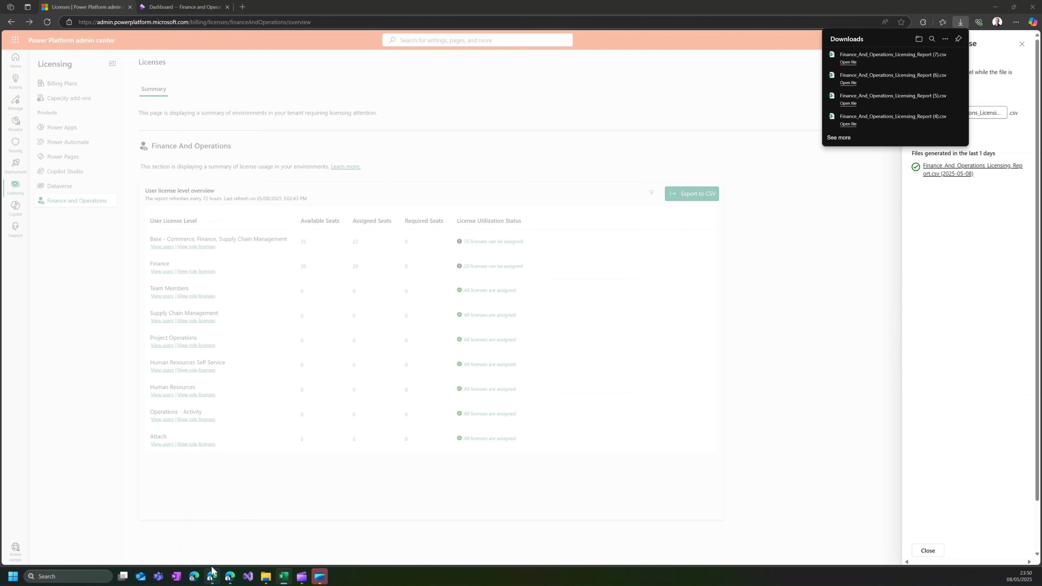
left_click(184, 13)
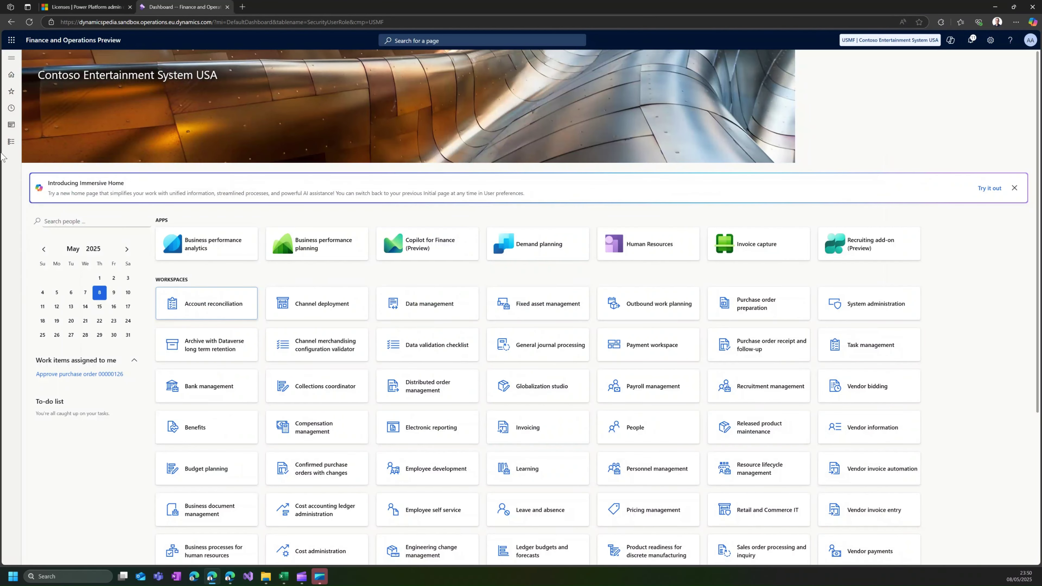
left_click(11, 142)
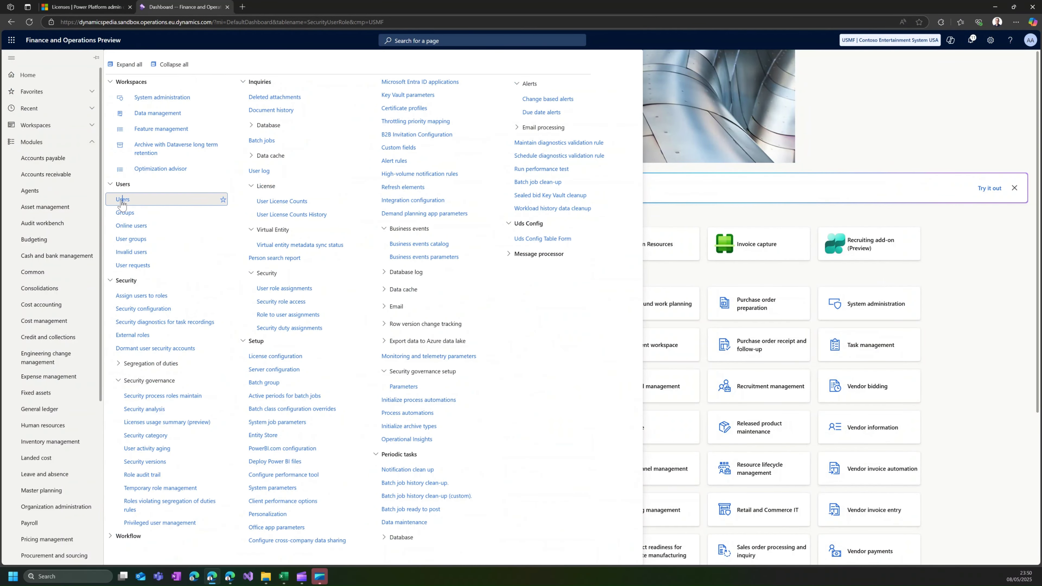
left_click(122, 200)
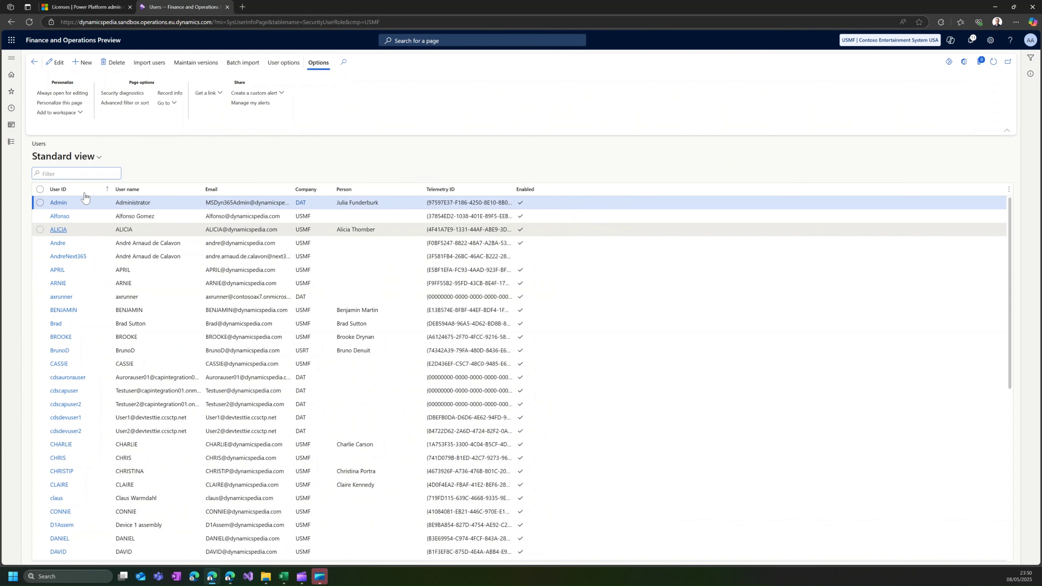
Filter the list by the user name found in the Retail operations manager row and open that user's details.
type("nova")
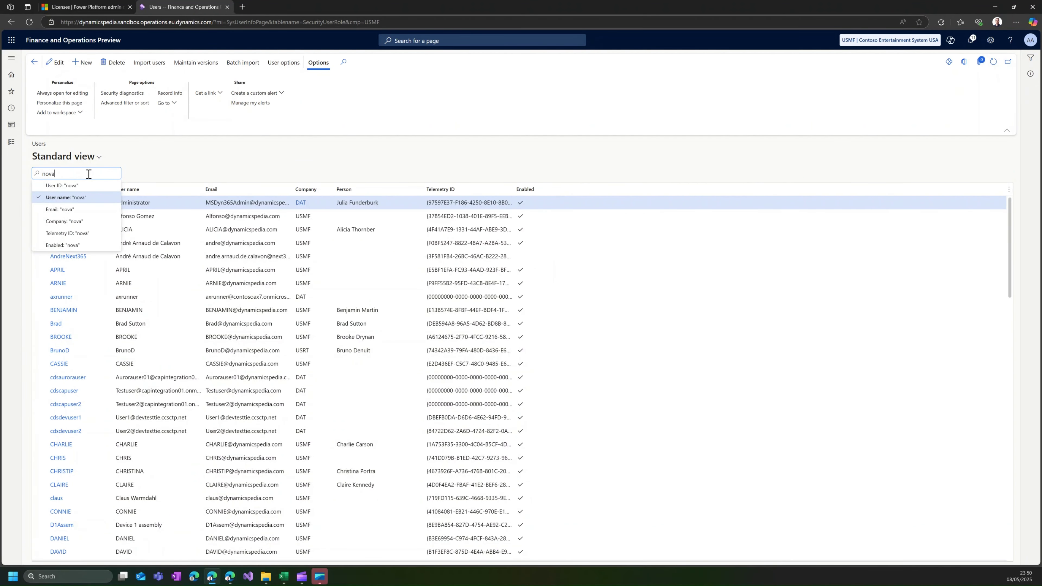
key("Return")
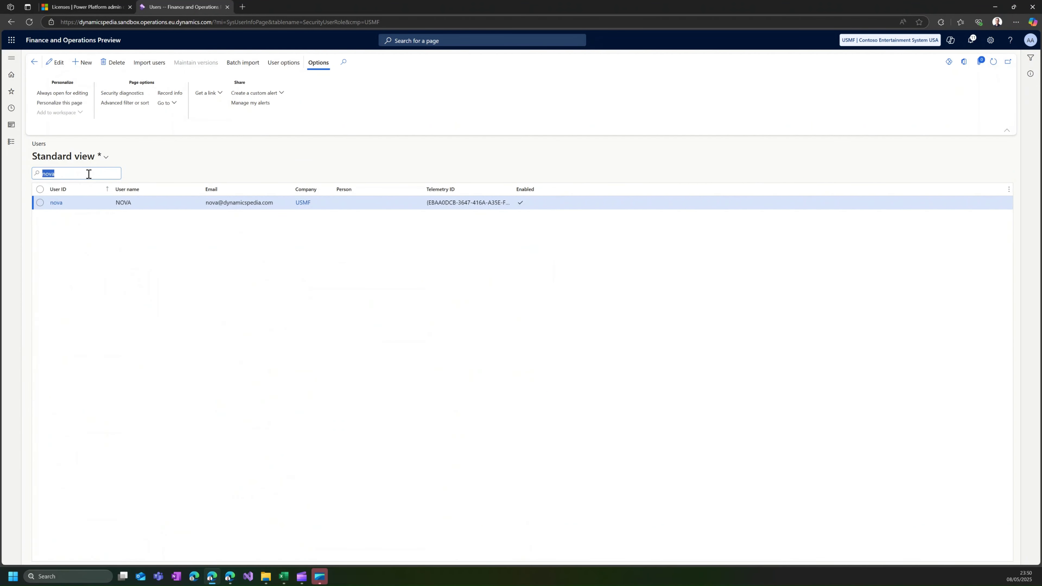
left_click(55, 203)
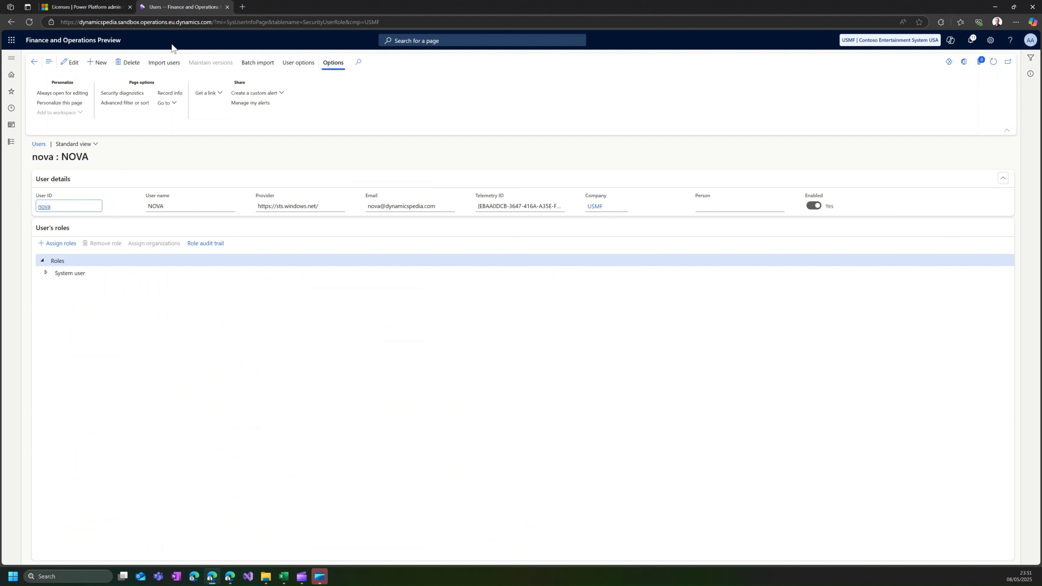
Open the table browser for the SecurityUserRole table through the URL parameters mi=SysTableBrowser and tablename=SecurityUserRole.
left_click(224, 24)
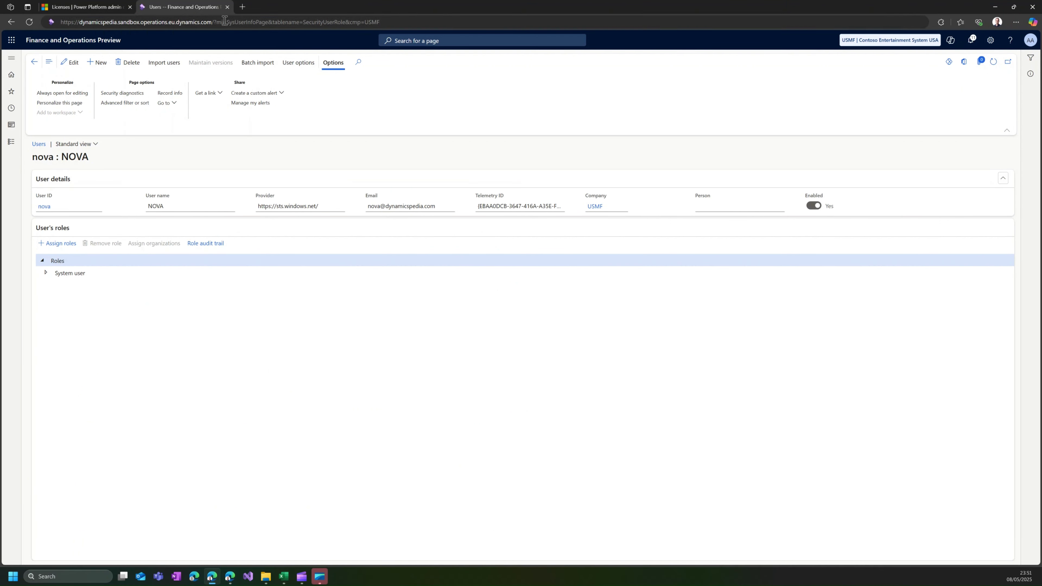
left_click(234, 22)
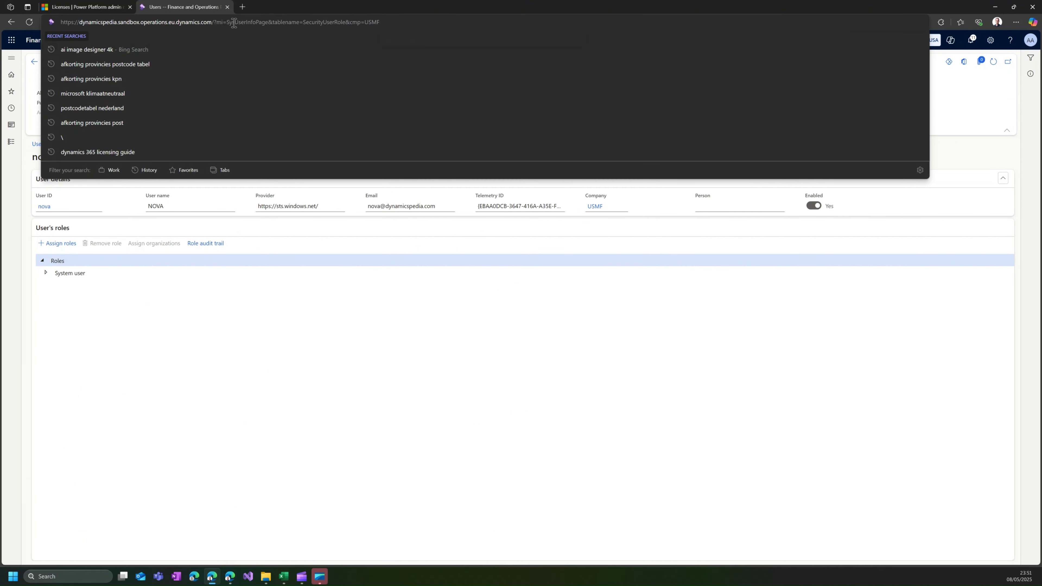
key("ctrl+shift+Right")
key("ctrl+shift+Right")
key("ctrl+shift+Right")
key("ctrl+shift+Right")
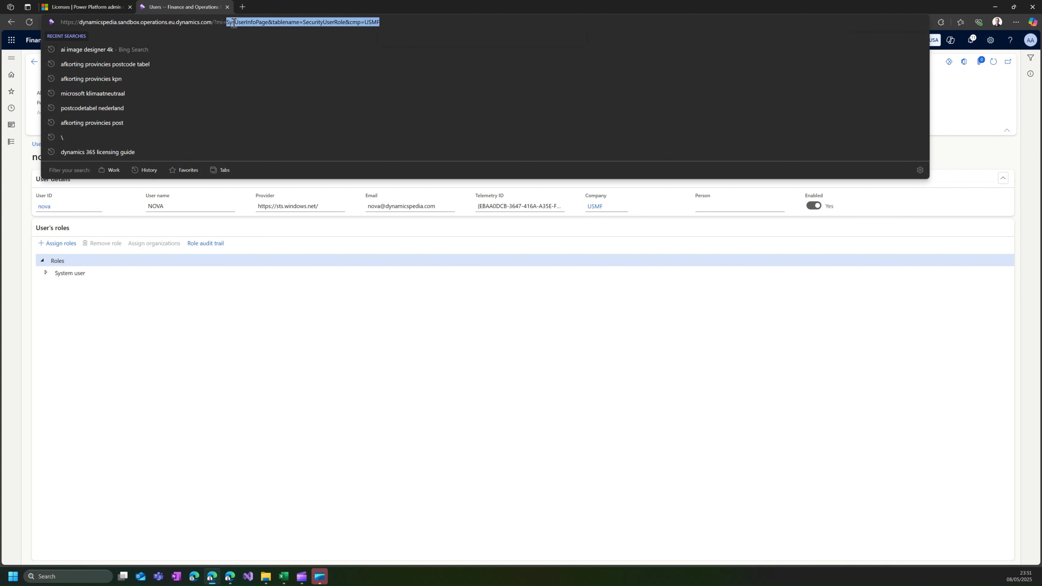
type("Sys")
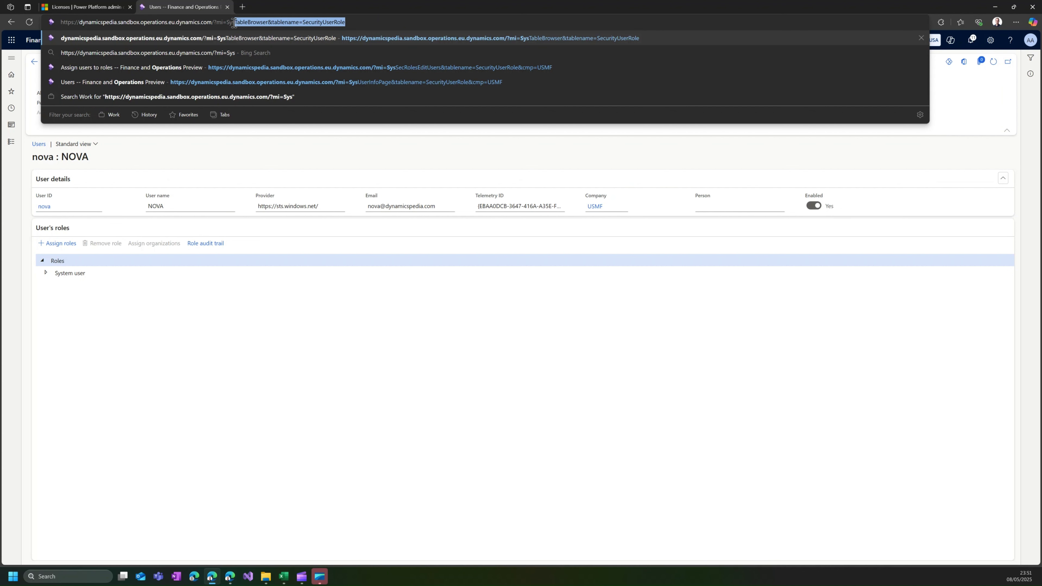
key("Return")
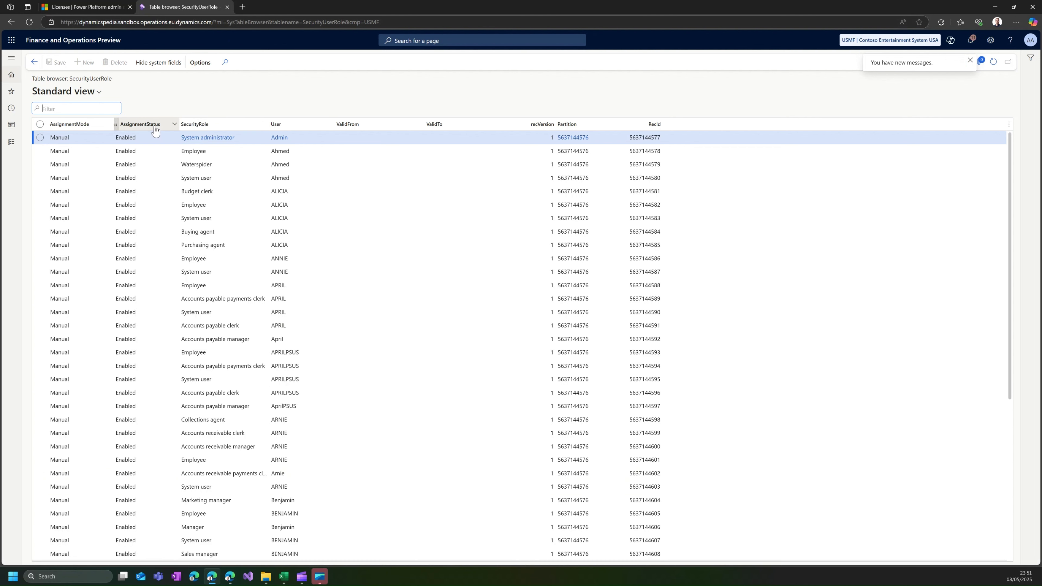
Filter the SecurityUserRole records to those whose AssignmentStatus is exactly Disabled.
left_click(175, 125)
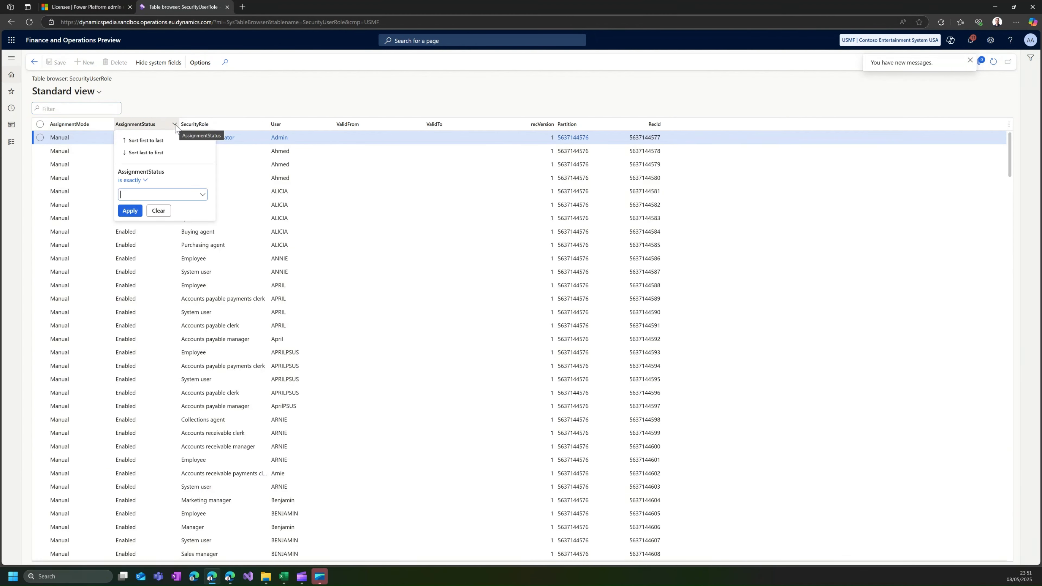
left_click(203, 196)
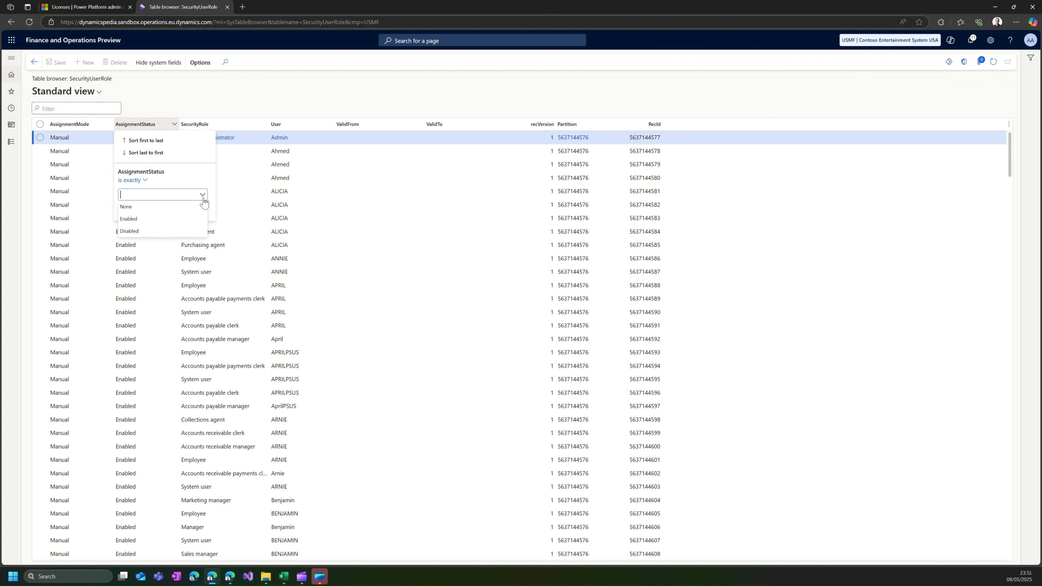
left_click(162, 231)
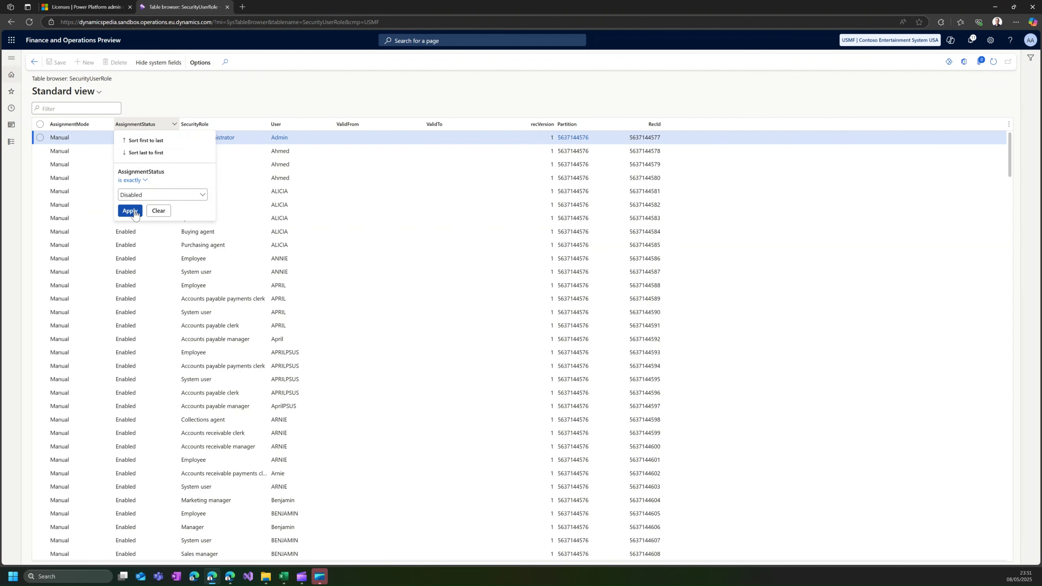
left_click(129, 211)
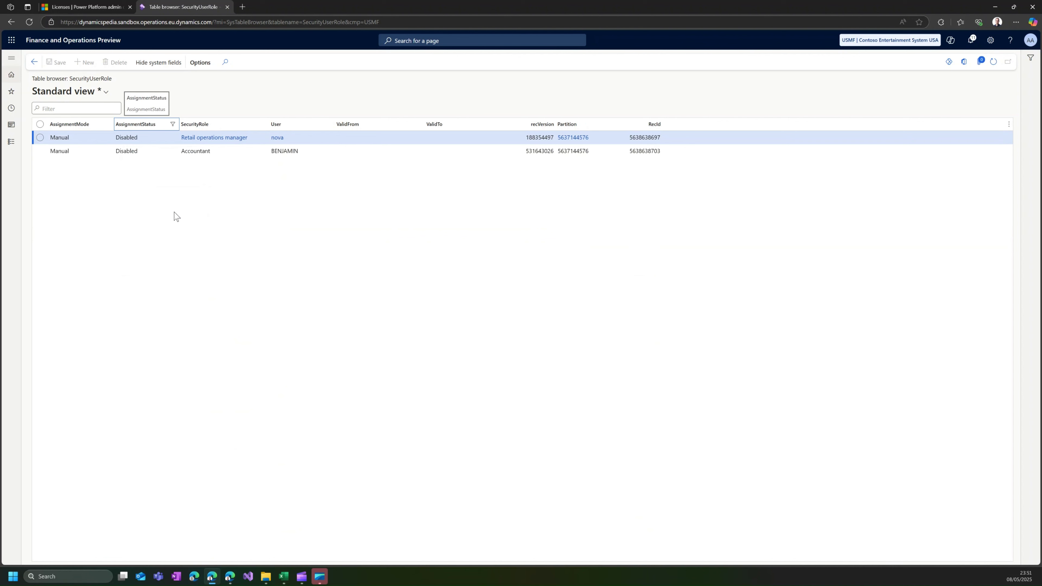
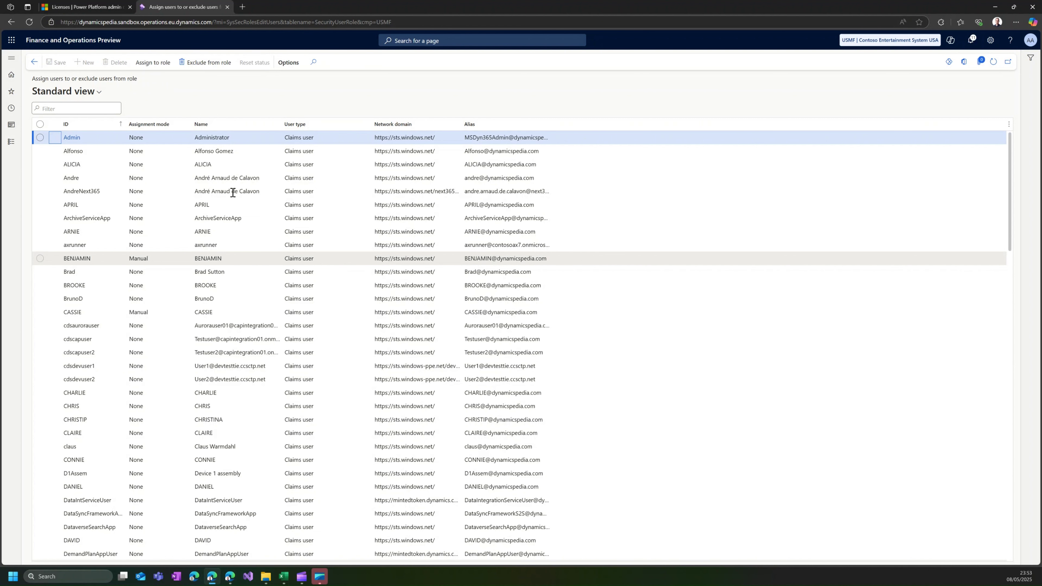
Insert the AssignmentStatus column into the role's user assignment list, and switch the list to the saved Assignment status view.
right_click(221, 125)
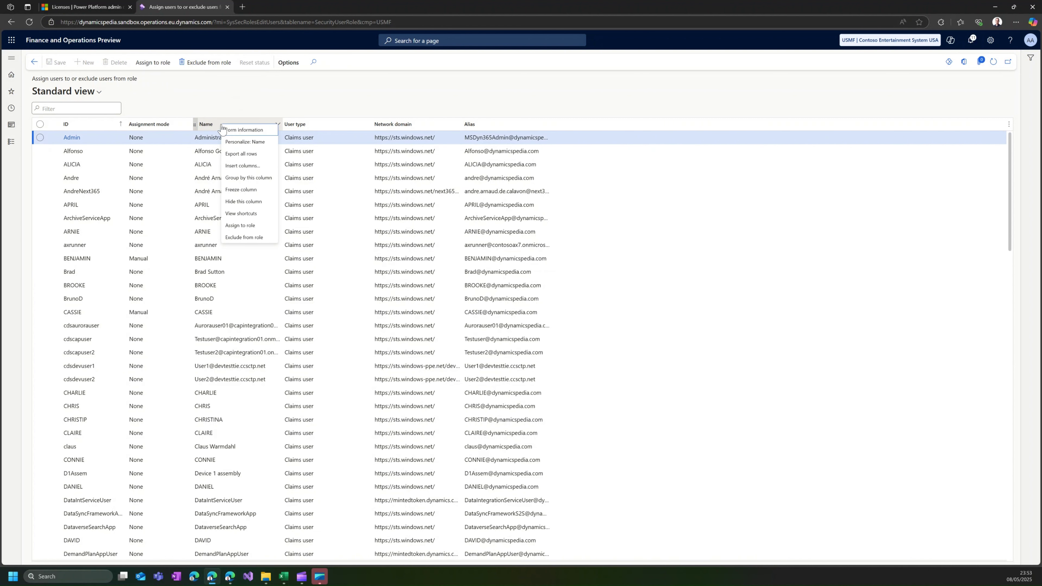
left_click(242, 165)
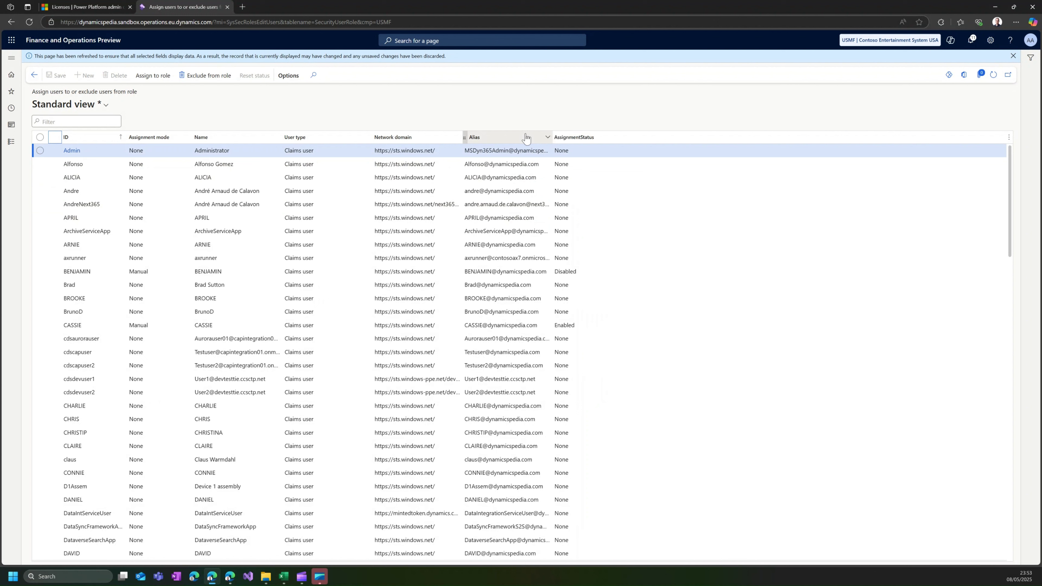
left_click(106, 104)
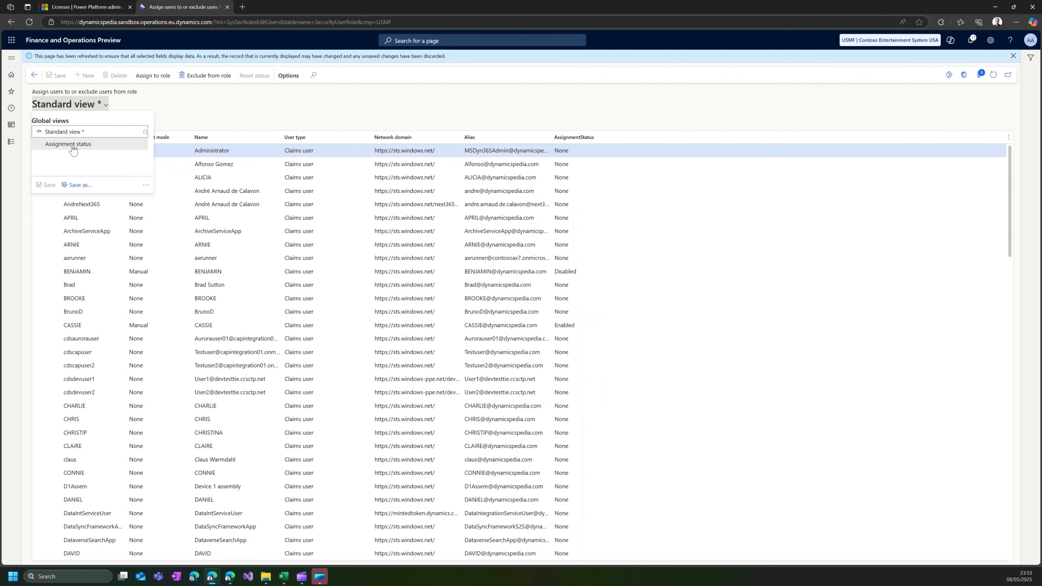
left_click(103, 144)
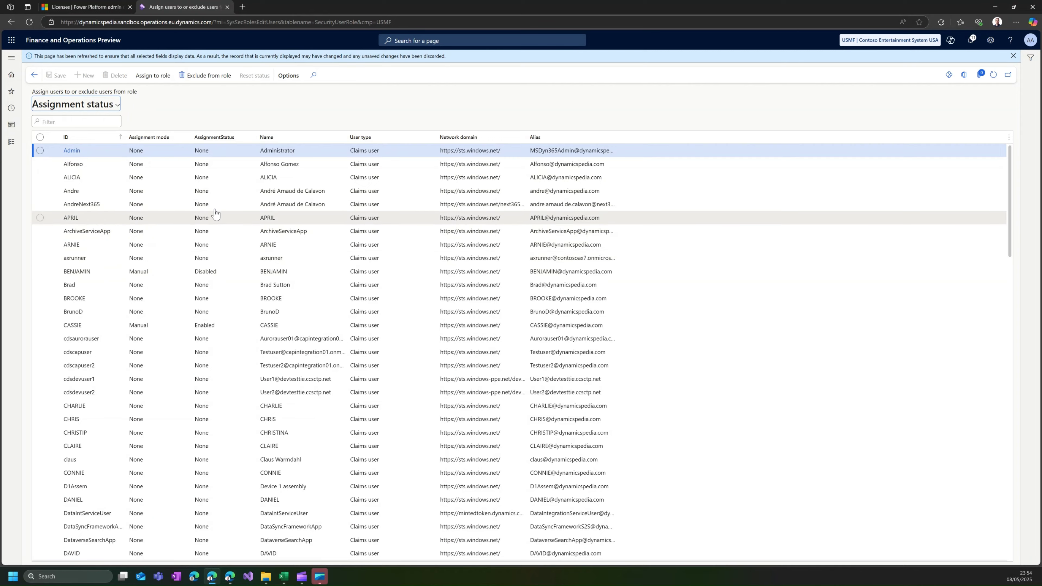
Assign the fourth user in the list to the role and exclude that same user from it.
left_click(160, 197)
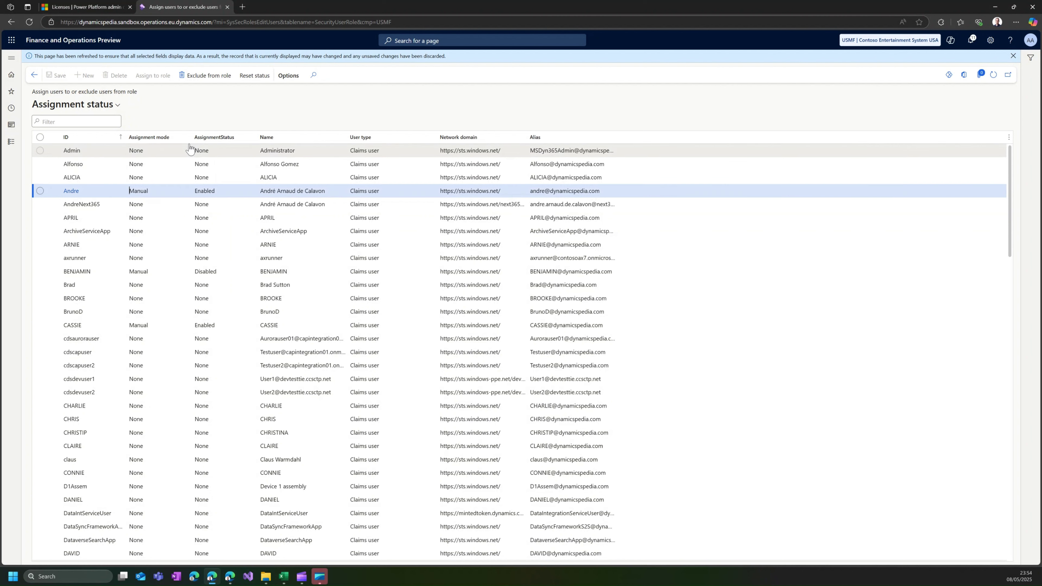
left_click(204, 80)
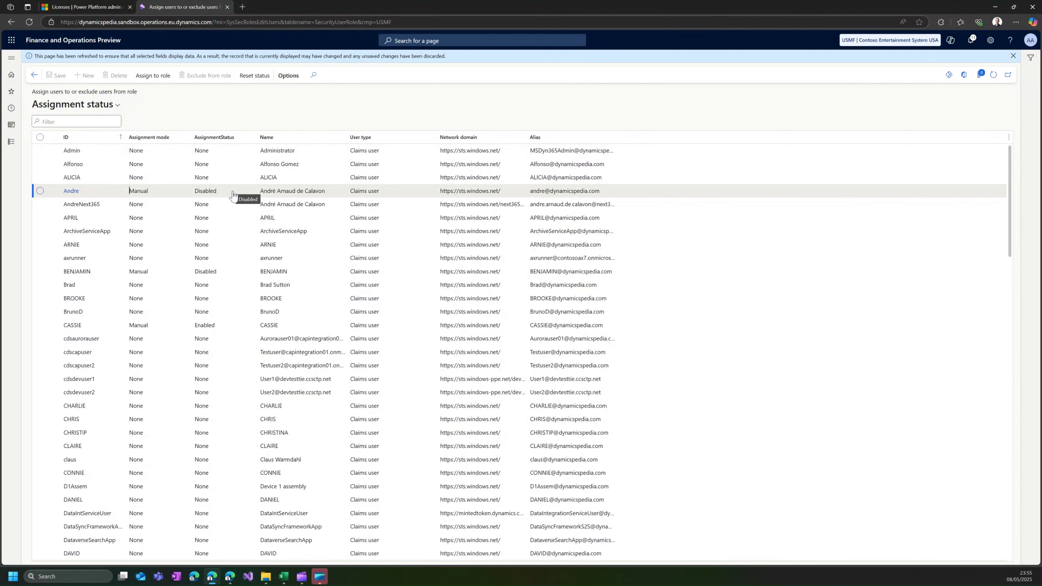
Reopen the SecurityUserRole table with SysTableBrowser and filter AssignmentStatus to exactly Disabled.
left_click(263, 23)
type("https://dynamicspedia.sandbox.operations.eu.dynamics.com/?mi=SysTableBrowser&tablename=SecurityUserRole")
key("Return")
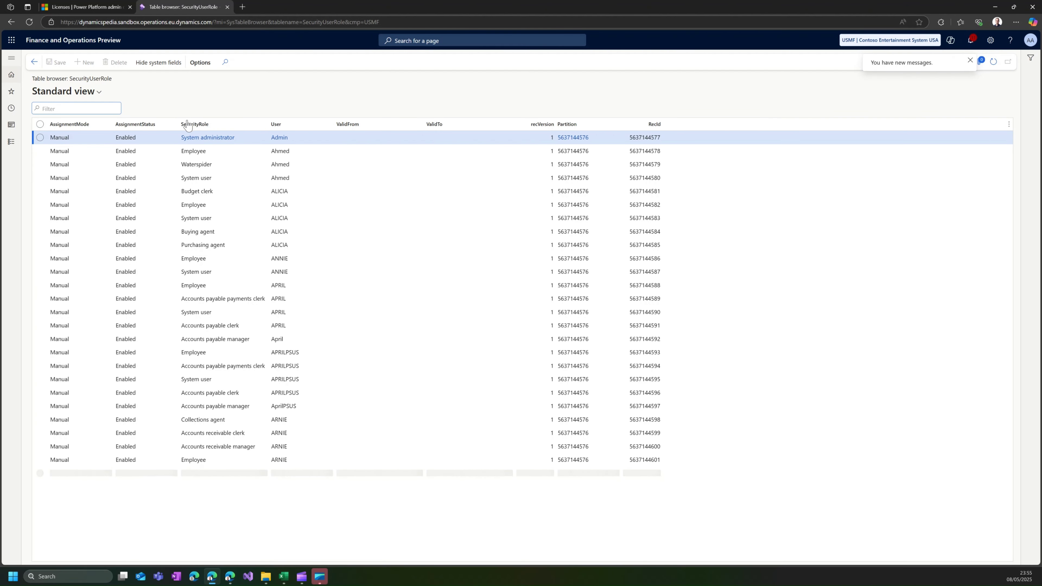
left_click(174, 125)
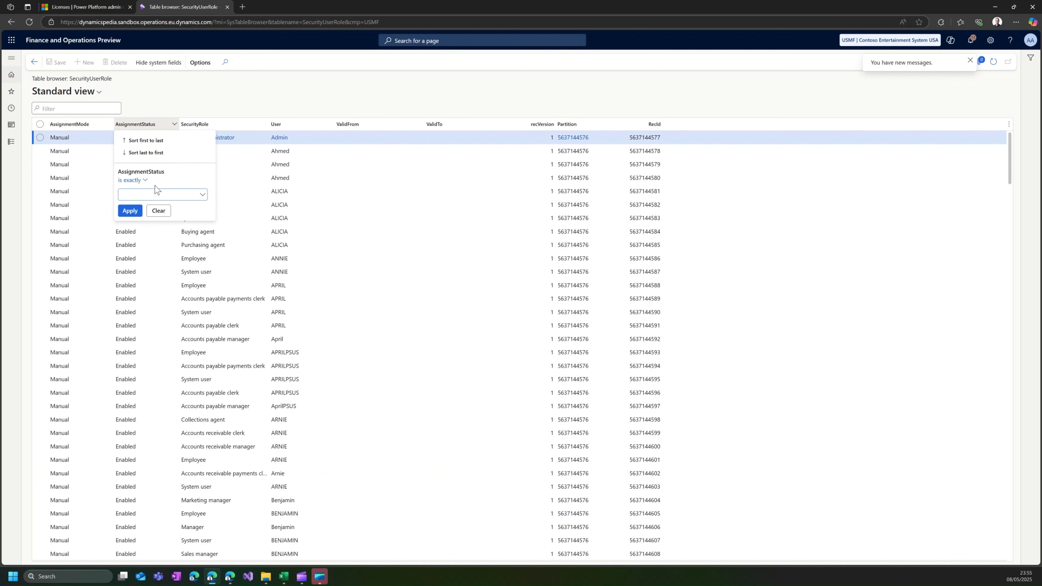
left_click(201, 195)
left_click(165, 232)
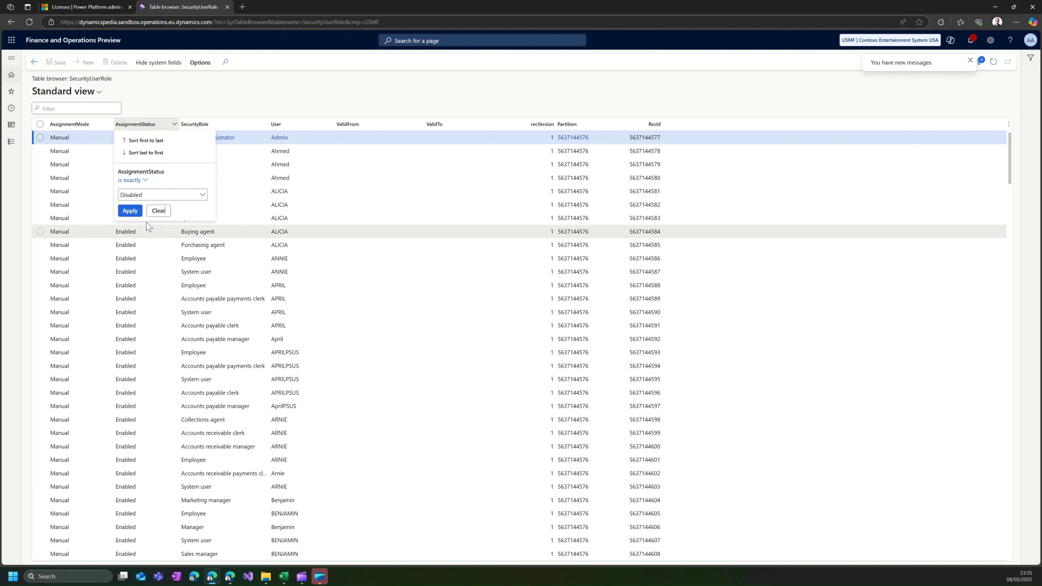
left_click(140, 213)
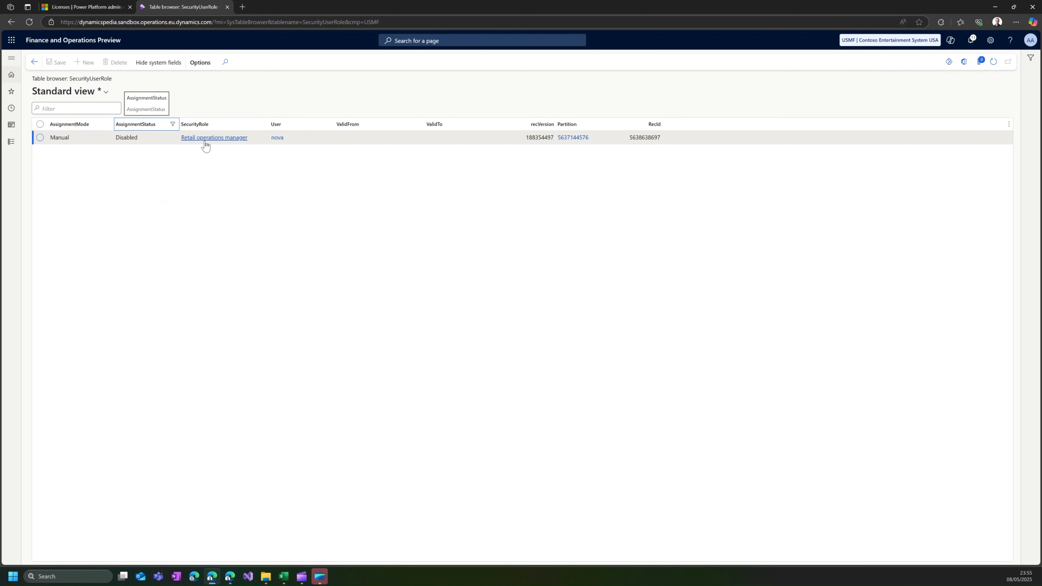